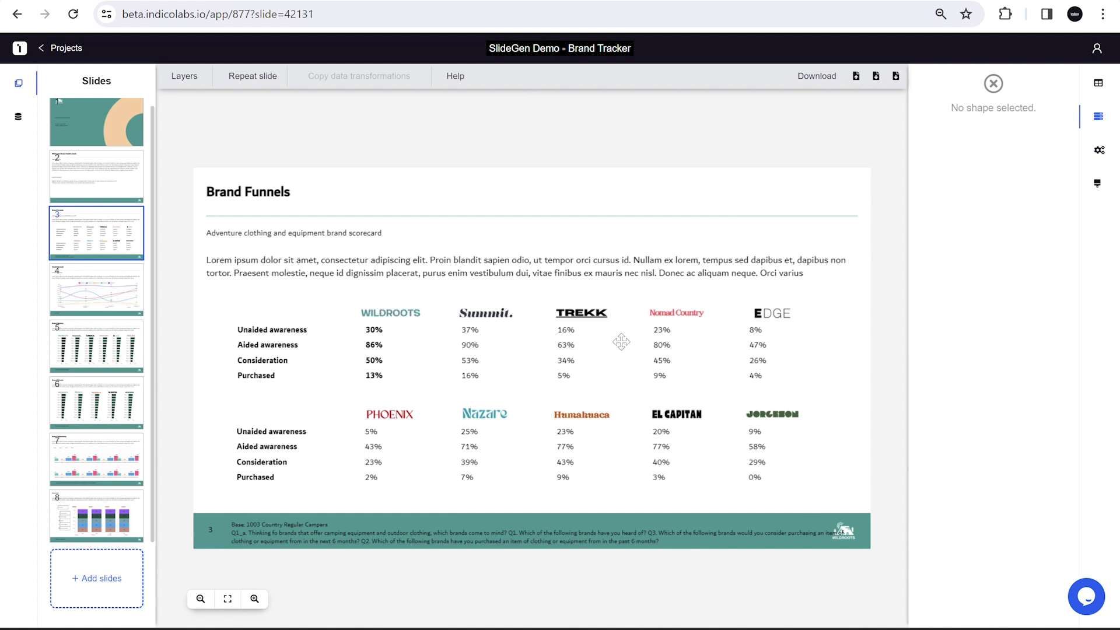
Examine the Brand Funnels footnote's placeholders and the Unaided awareness line chart's source table and data transformations
left_click(293, 528)
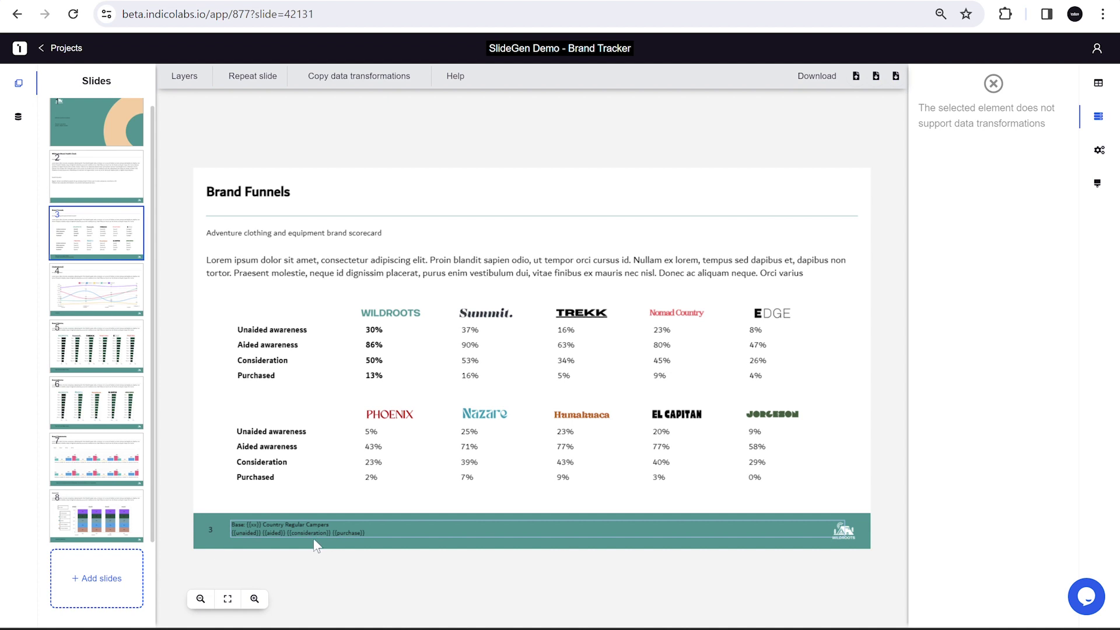
left_click(100, 303)
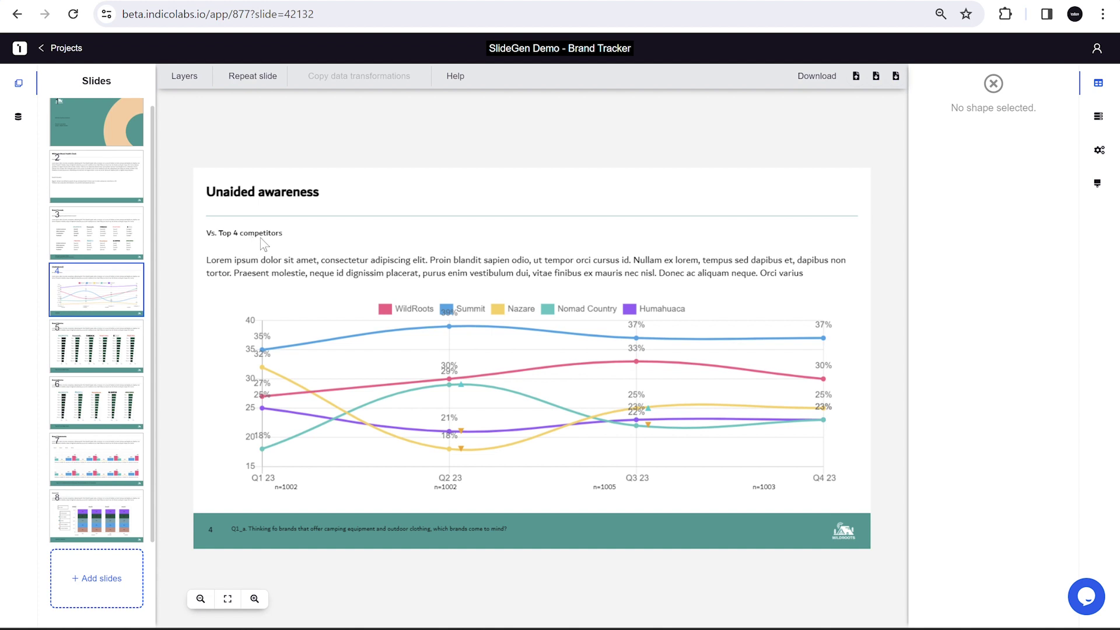
left_click(526, 357)
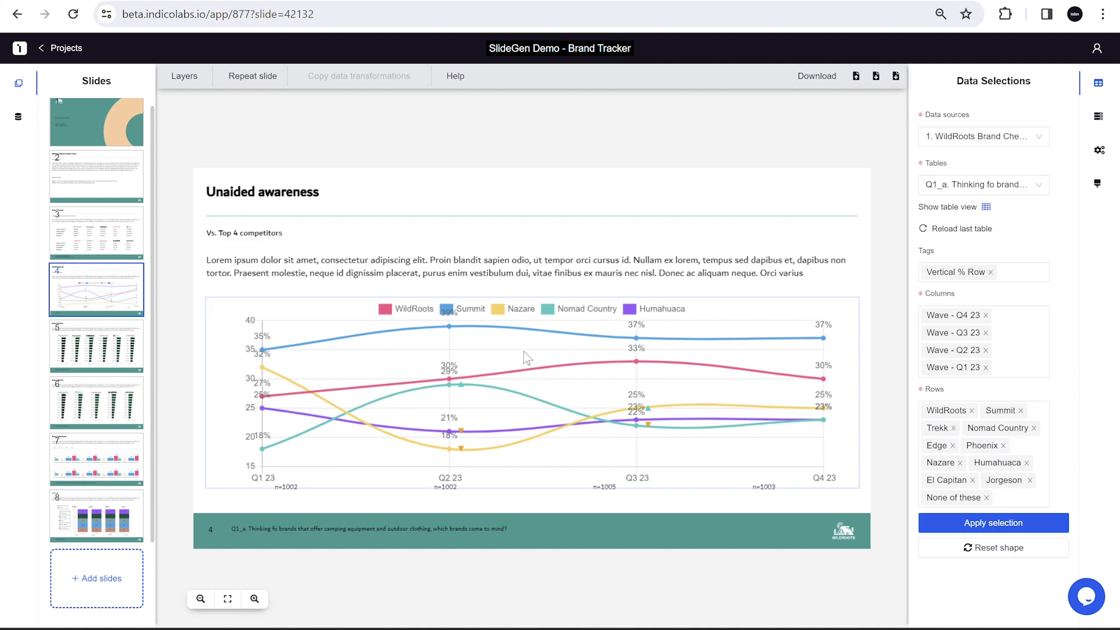
left_click(986, 208)
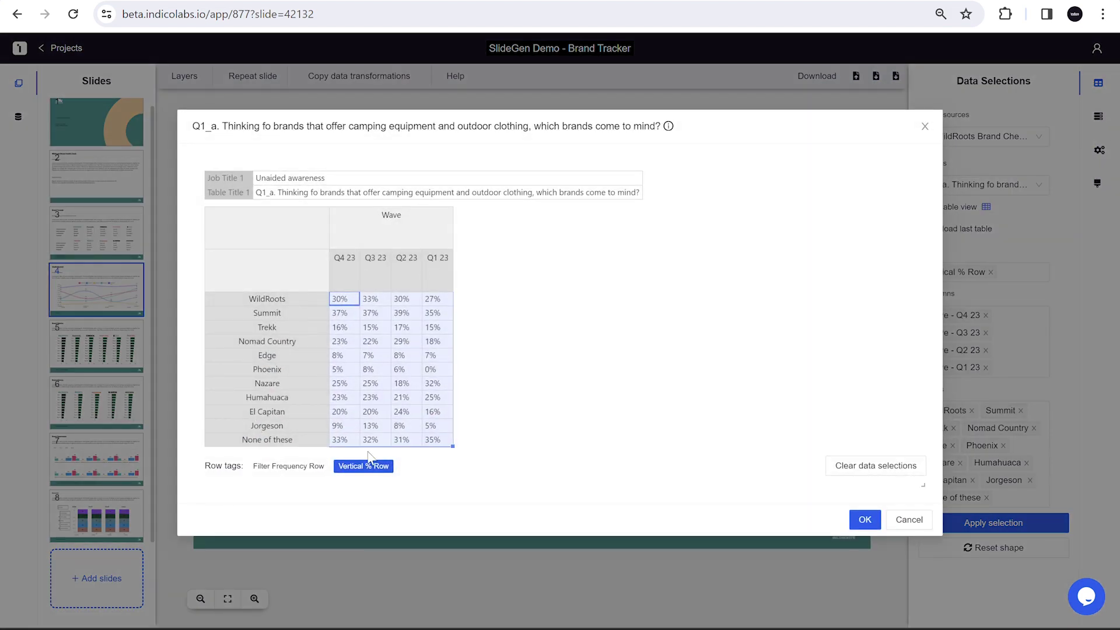
left_click(909, 521)
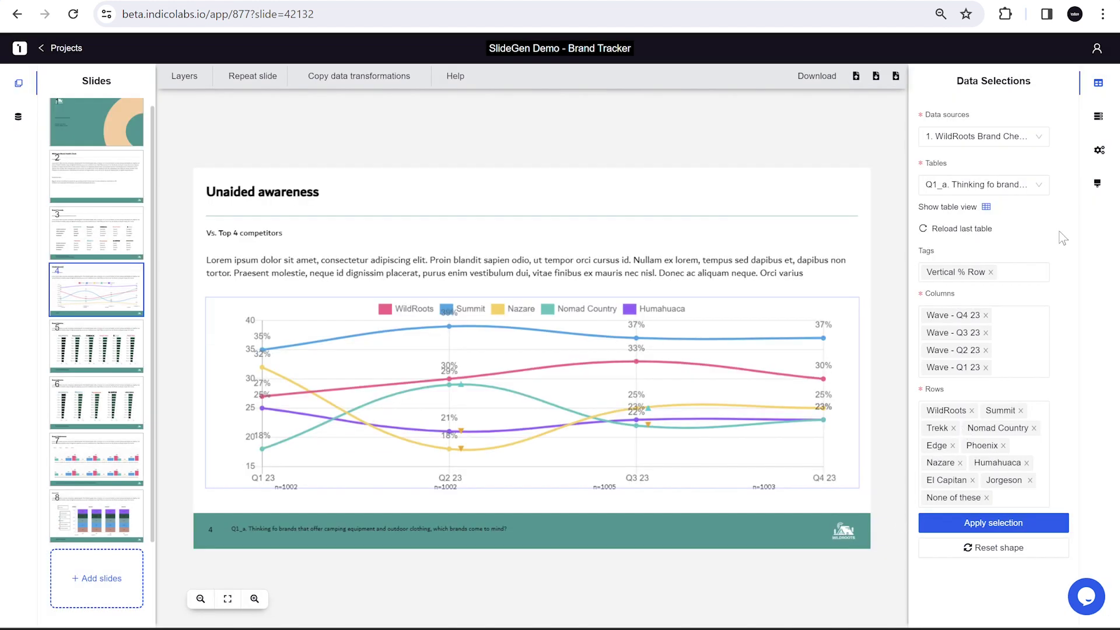
left_click(1098, 116)
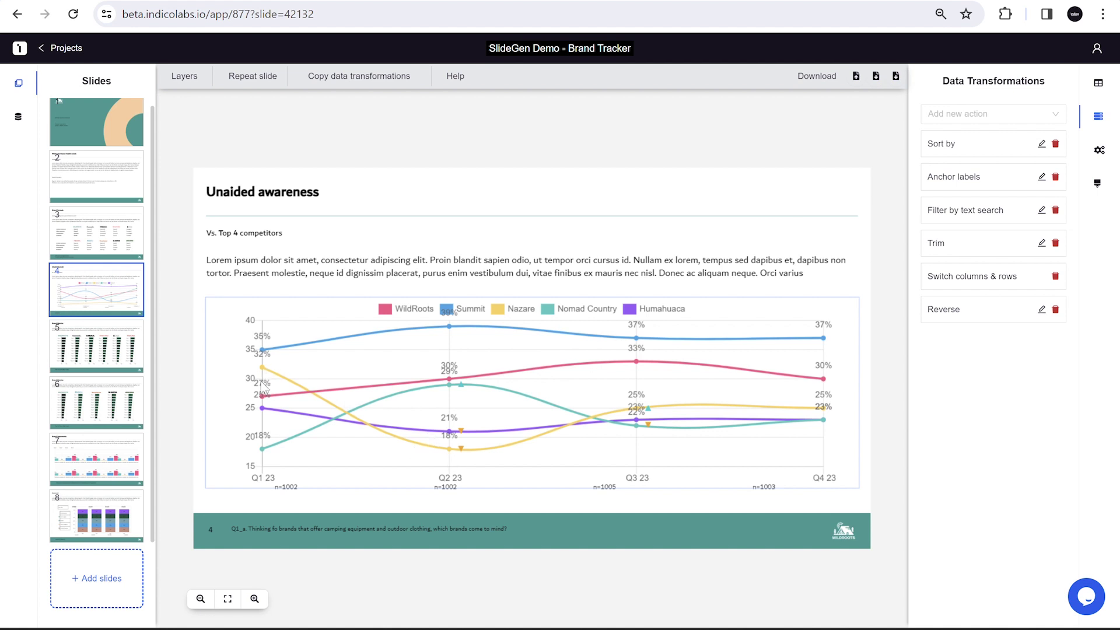
Examine the data selections of the WildRoots and Summit bar charts on the Brand Metrics slide, plus the data transformations
left_click(90, 341)
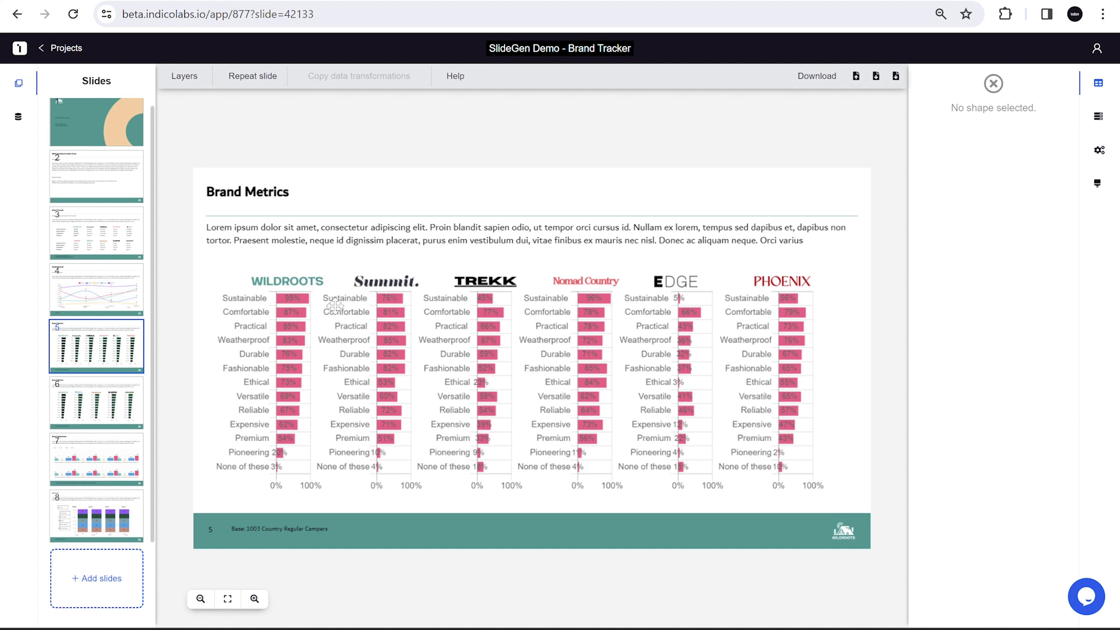
left_click(254, 340)
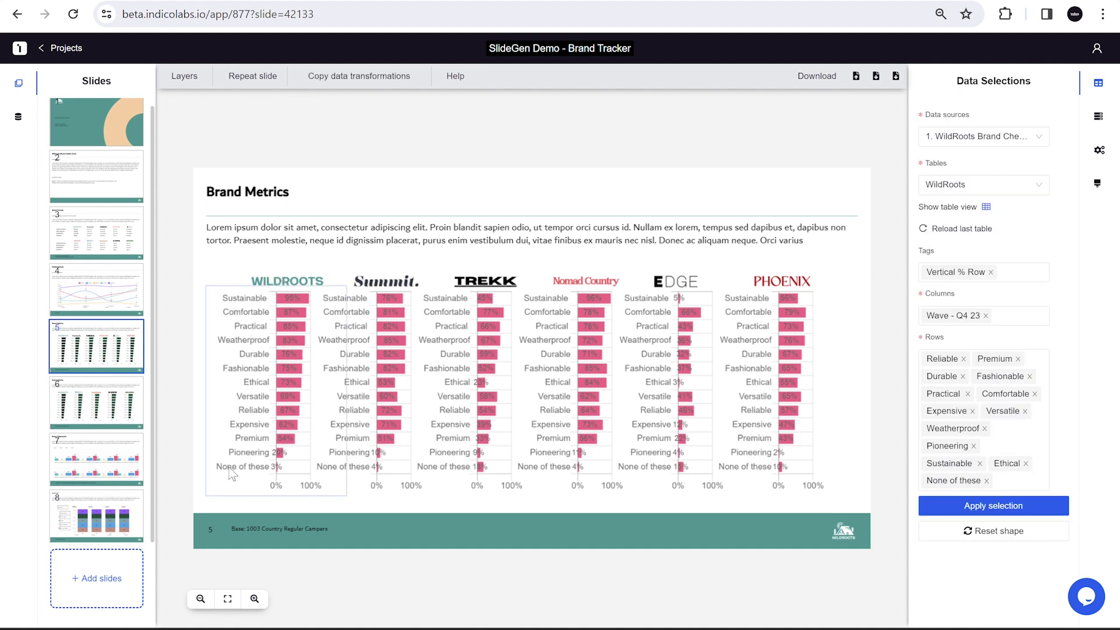
left_click(388, 310)
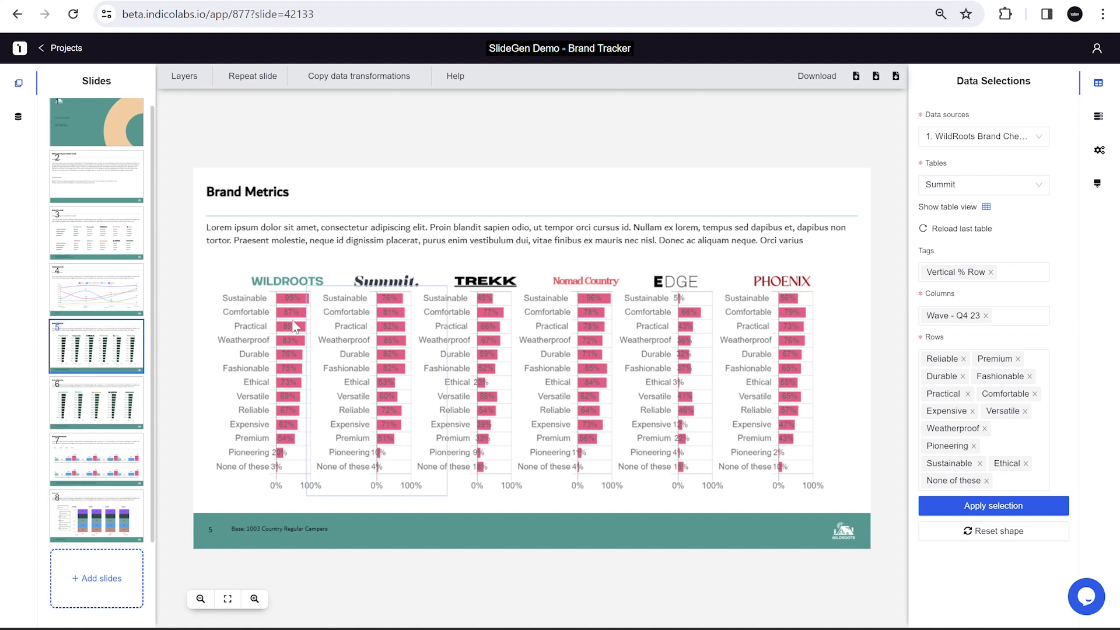
left_click(1098, 116)
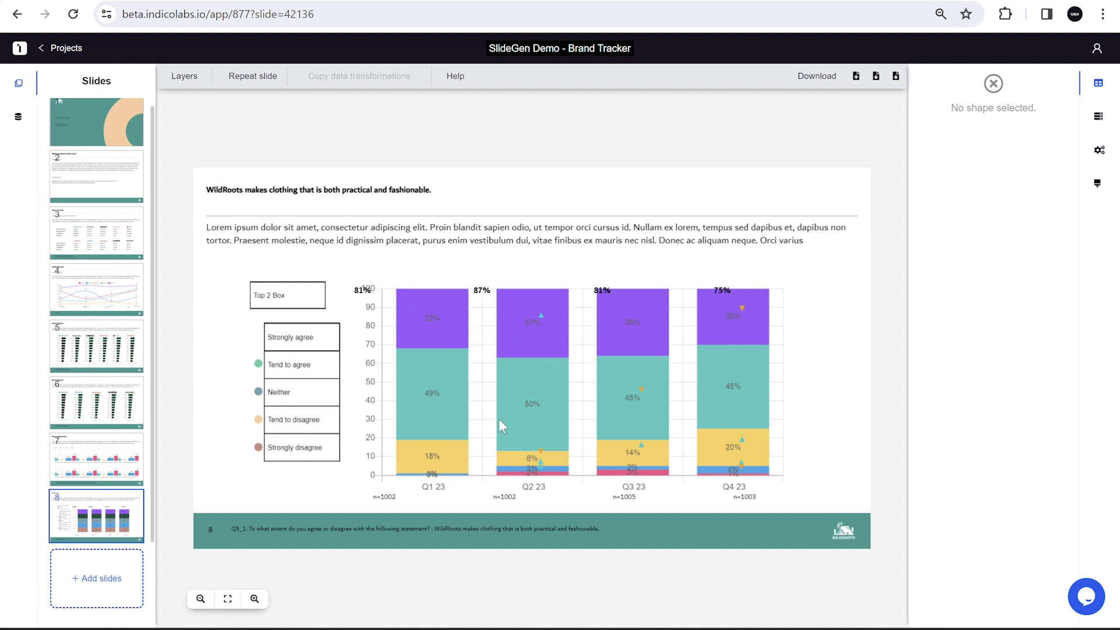
Repeat the Unaided awareness slide for the Q1, Q2 and Q3 brand question data tables
left_click(100, 306)
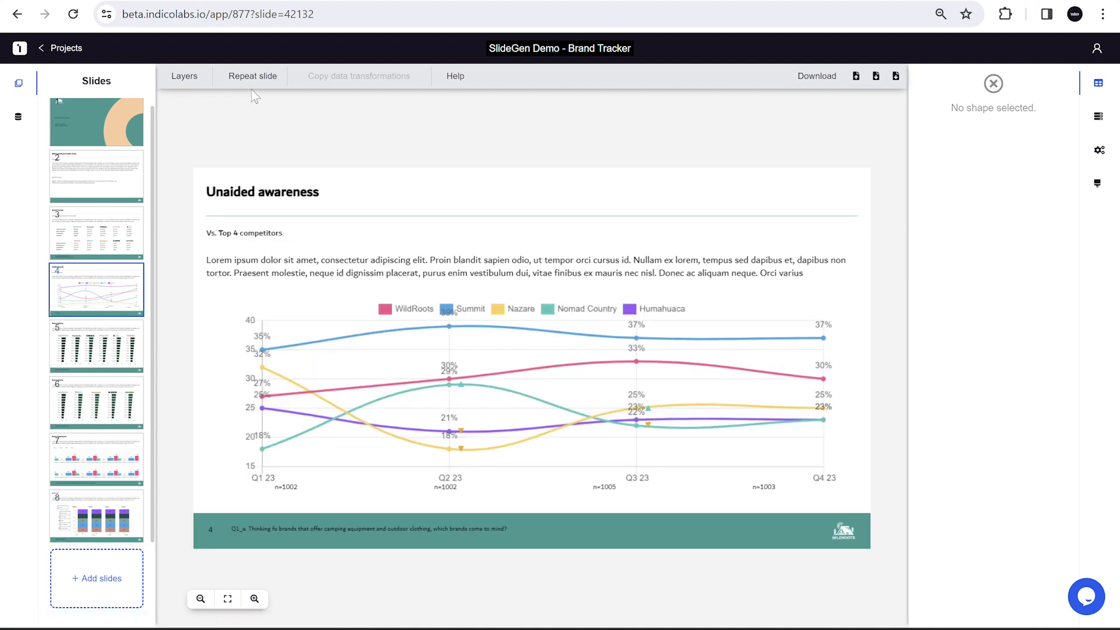
left_click(112, 240)
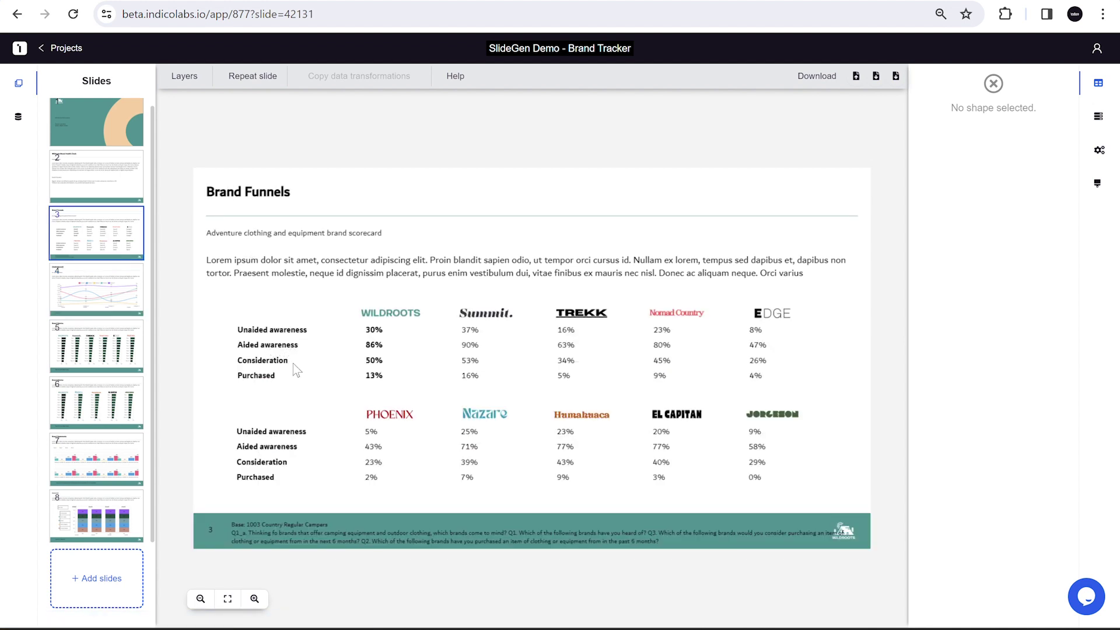
left_click(114, 289)
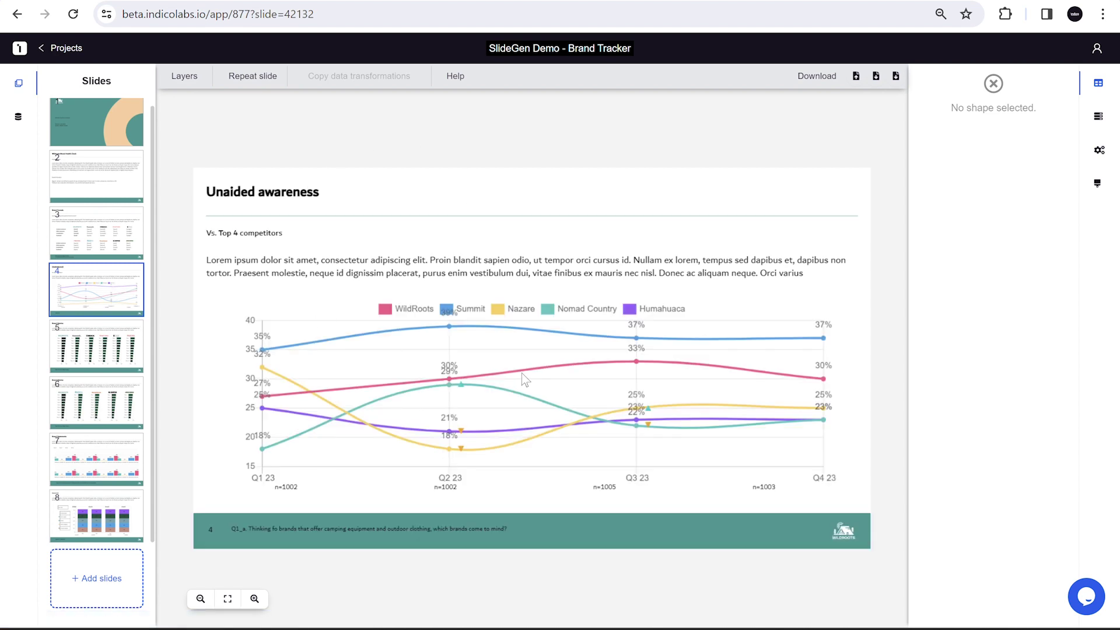
left_click(232, 76)
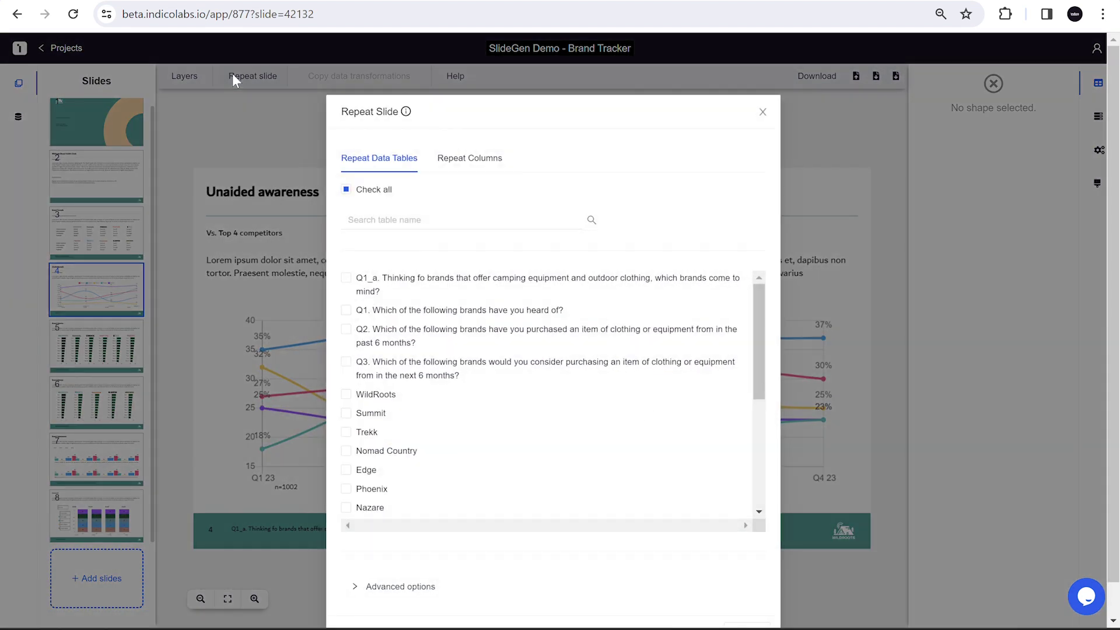
left_click(397, 315)
left_click(394, 337)
left_click(394, 365)
left_click(703, 596)
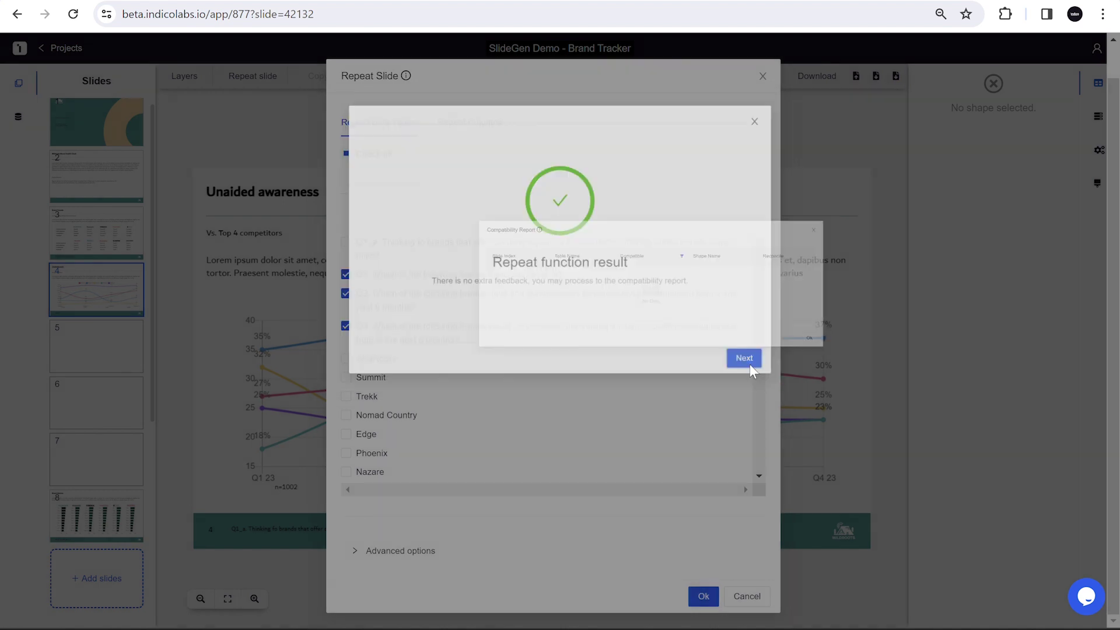
left_click(758, 366)
left_click(851, 312)
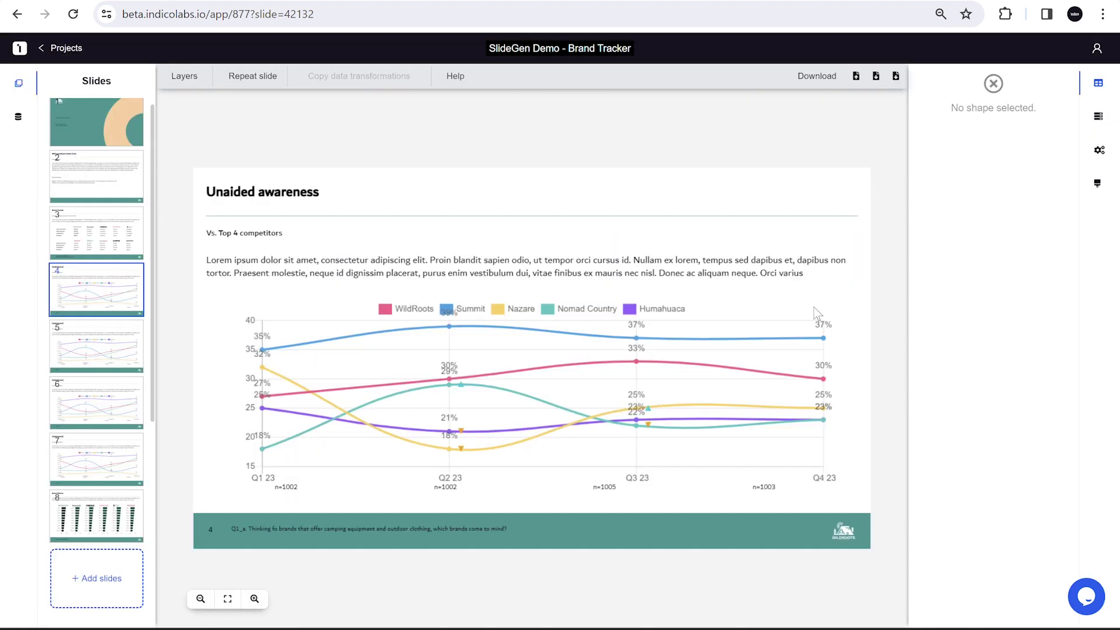
Review the repeated line-chart slides with their titles and footnotes, and look through to the Brand Statements slide
left_click(127, 367)
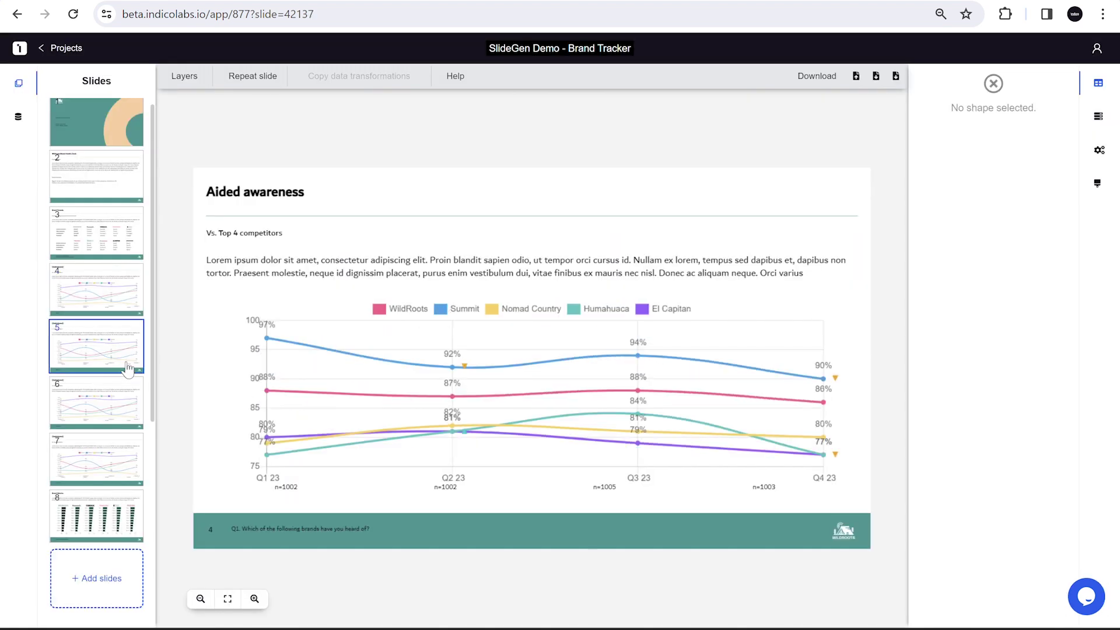
left_click(109, 397)
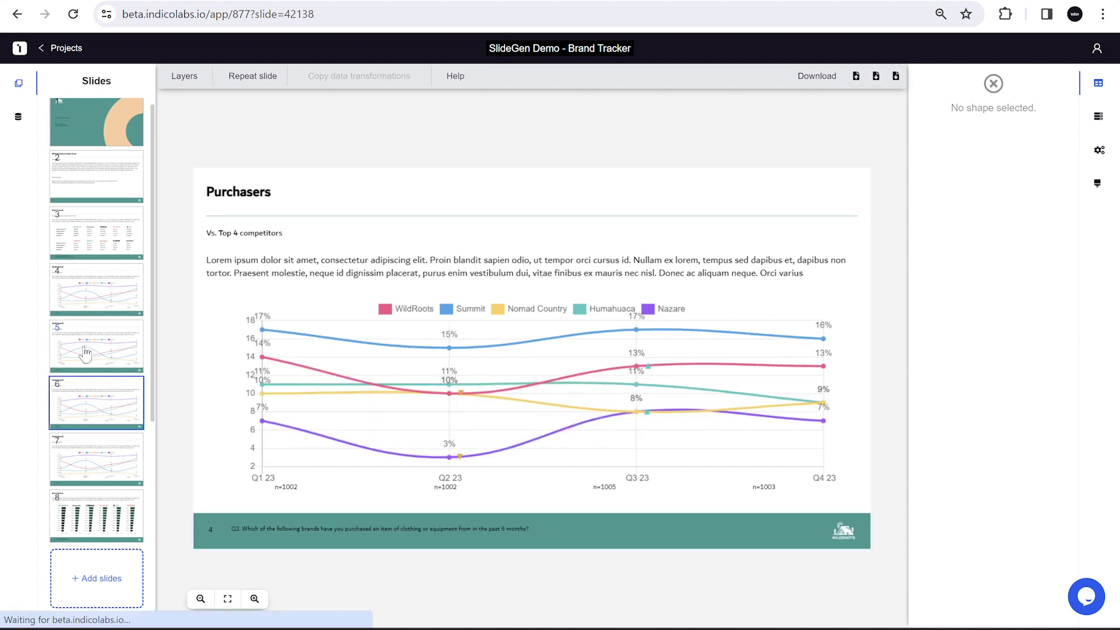
left_click(86, 353)
left_click(83, 300)
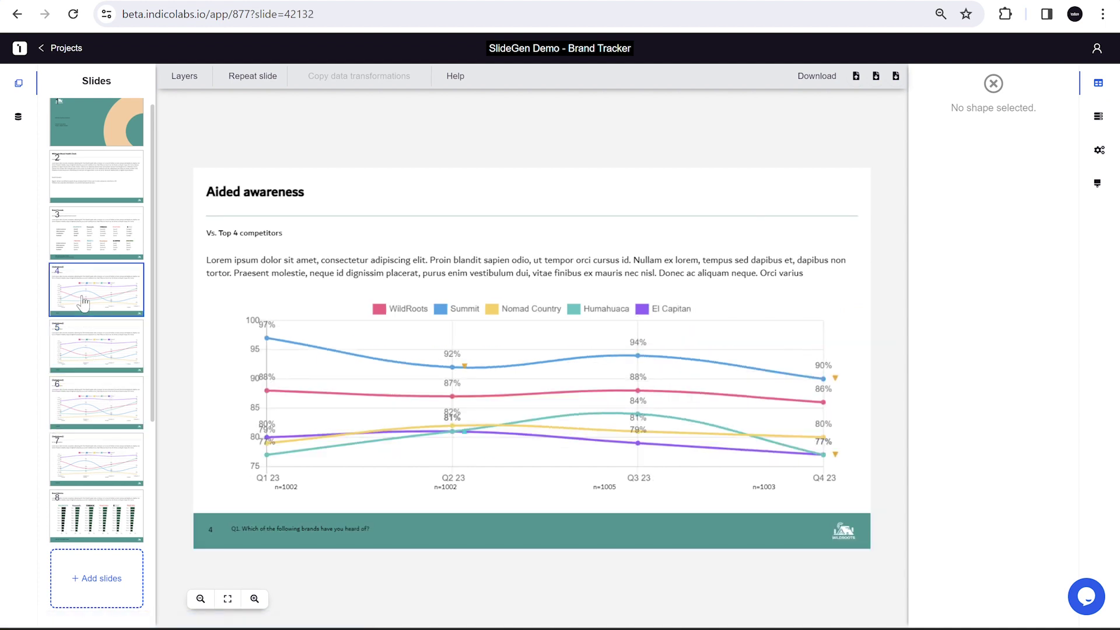
left_click(84, 348)
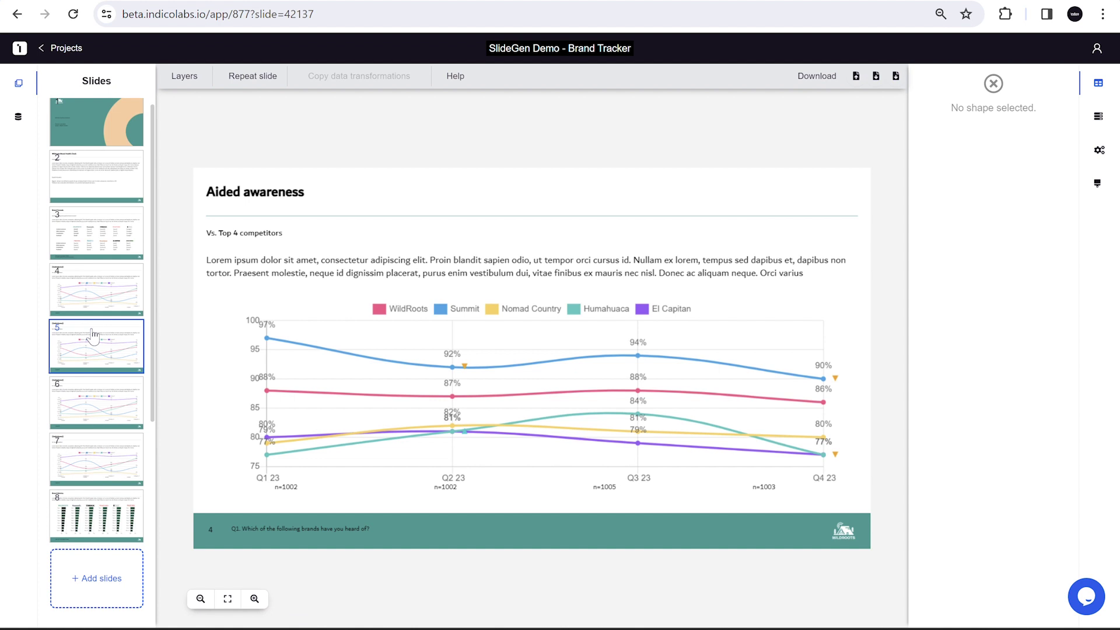
left_click(83, 406)
left_click(264, 528)
left_click(250, 196)
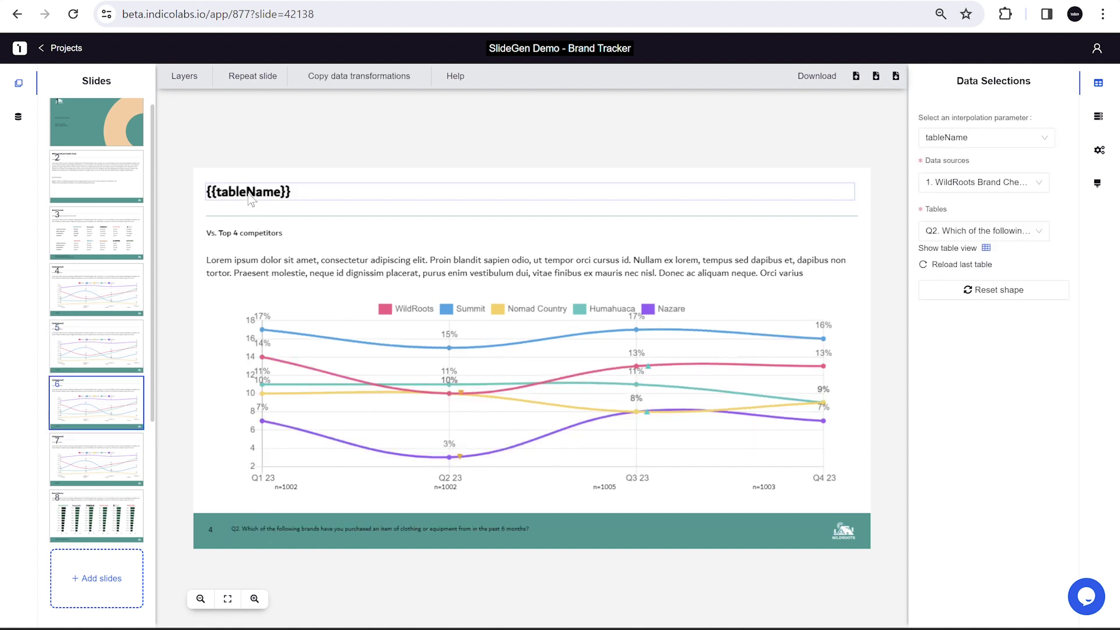
left_click(89, 451)
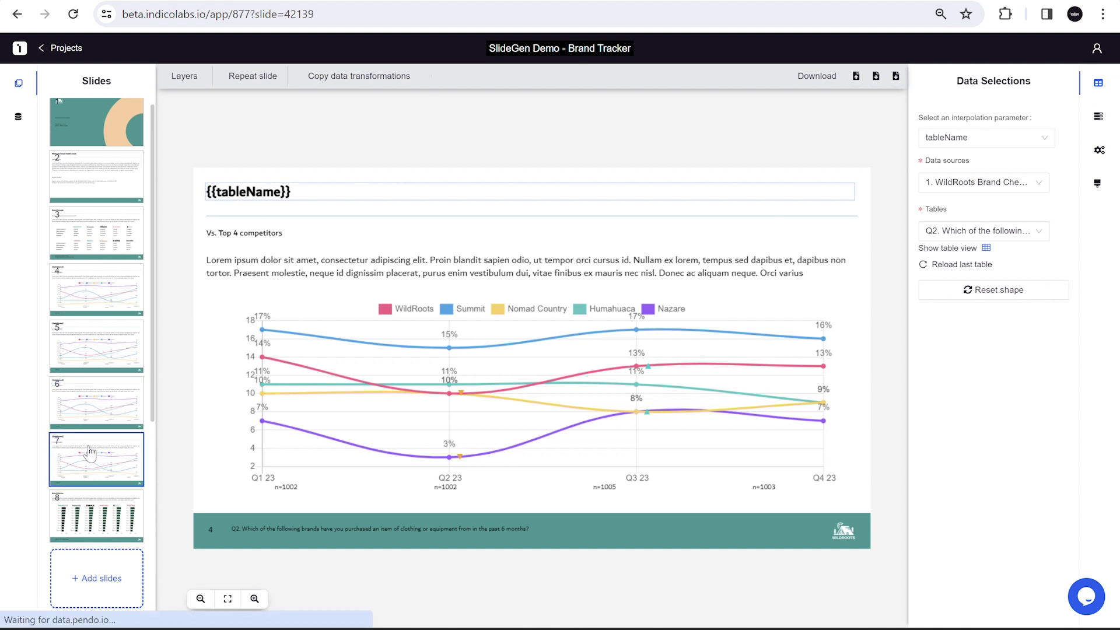
scroll(94, 455, "down", 3)
left_click(116, 466)
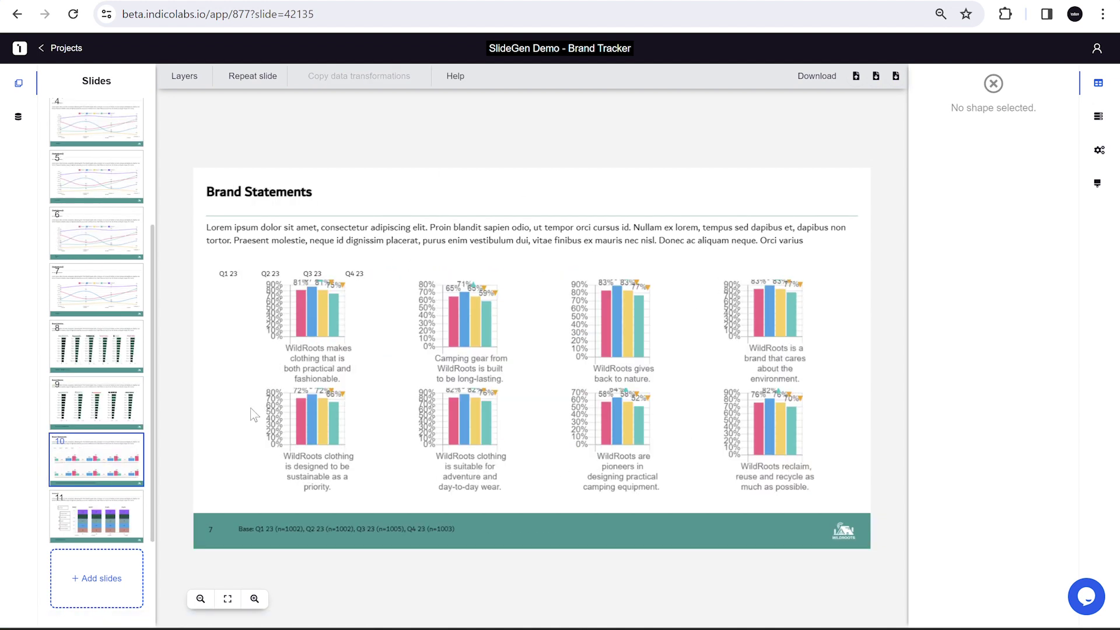
Repeat the "WildRoots makes clothing that is both practical and fashionable" slide for the seven other WildRoots statement tables, from long-lasting camping gear to recycling
left_click(123, 506)
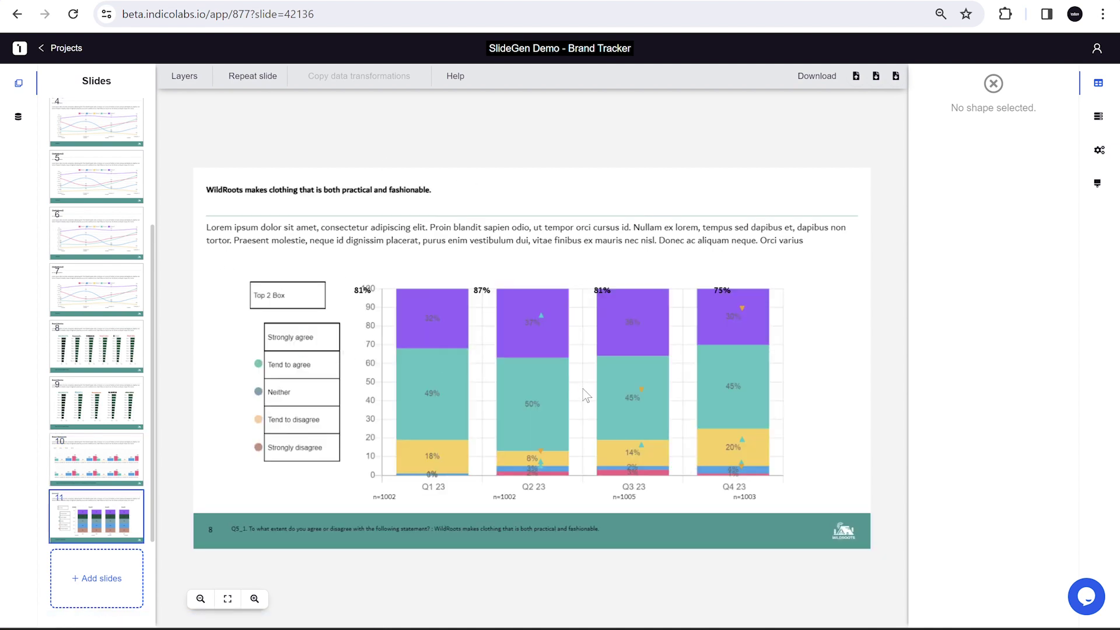
left_click(260, 82)
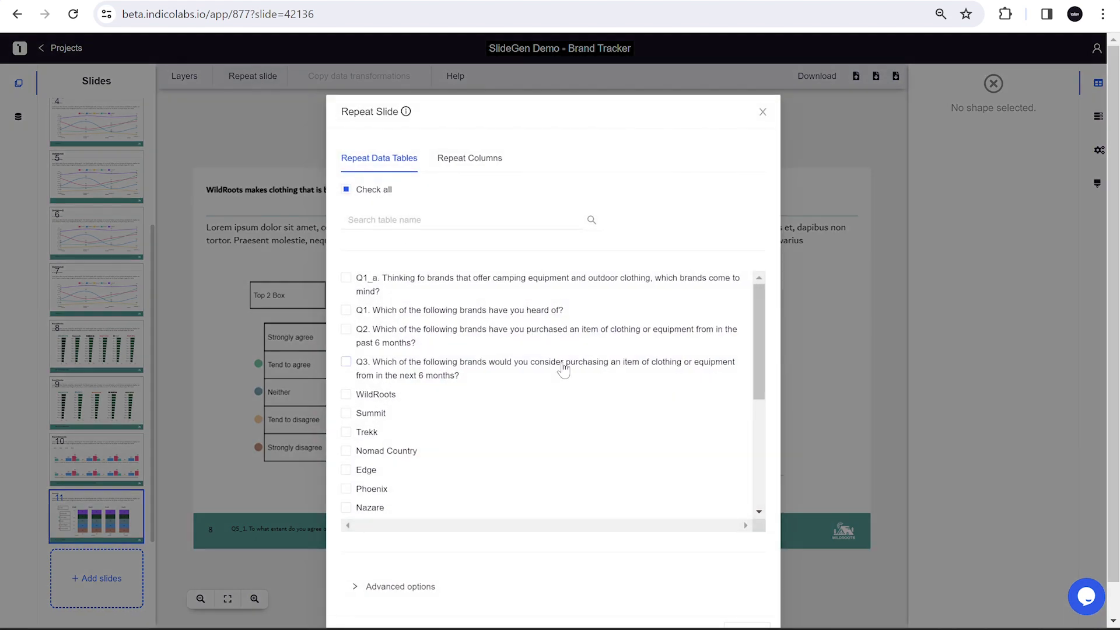
scroll(563, 367, "down", 5)
left_click(452, 338)
left_click(452, 357)
left_click(451, 376)
left_click(452, 395)
left_click(452, 415)
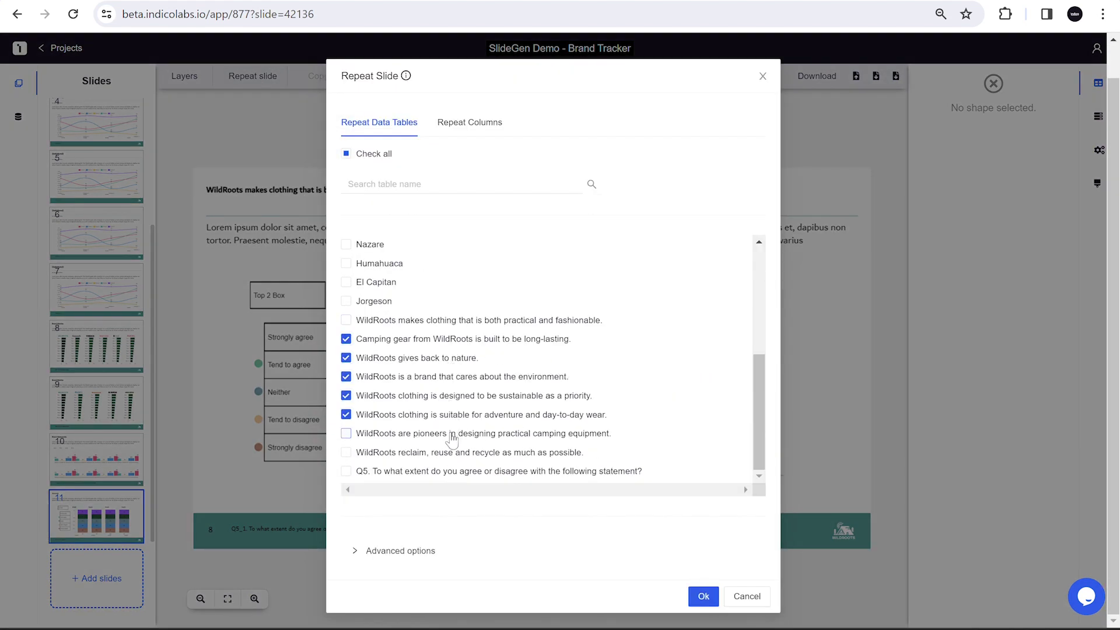
left_click(452, 433)
left_click(452, 452)
left_click(704, 596)
left_click(757, 366)
left_click(850, 315)
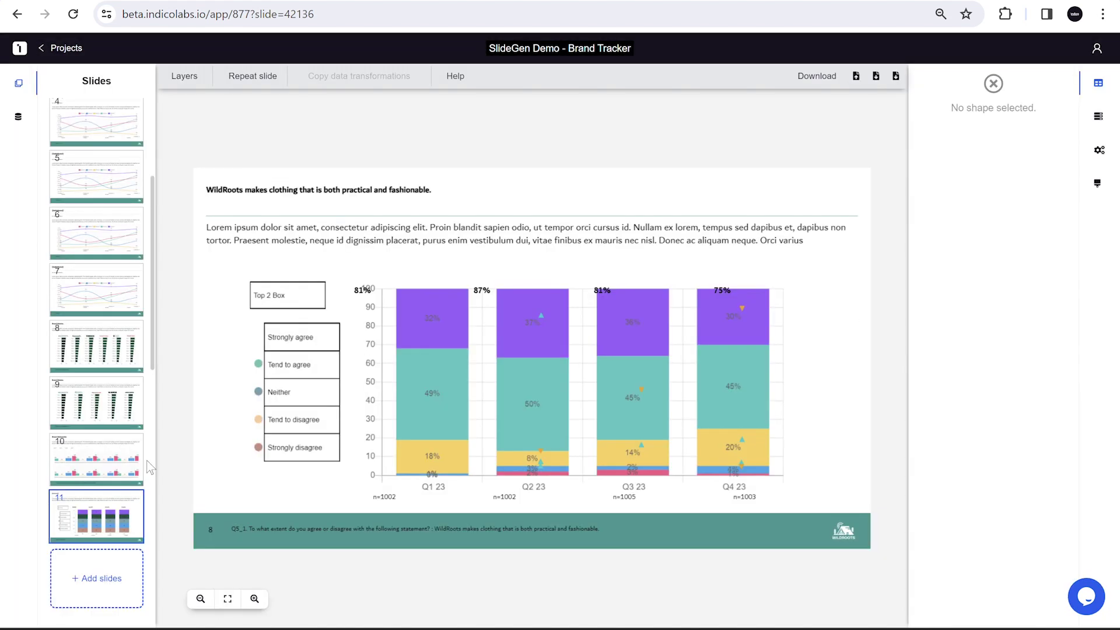
Review the repeated WildRoots statement slides and go back to the Brand Funnels slide
scroll(95, 404, "down", 3)
left_click(95, 403)
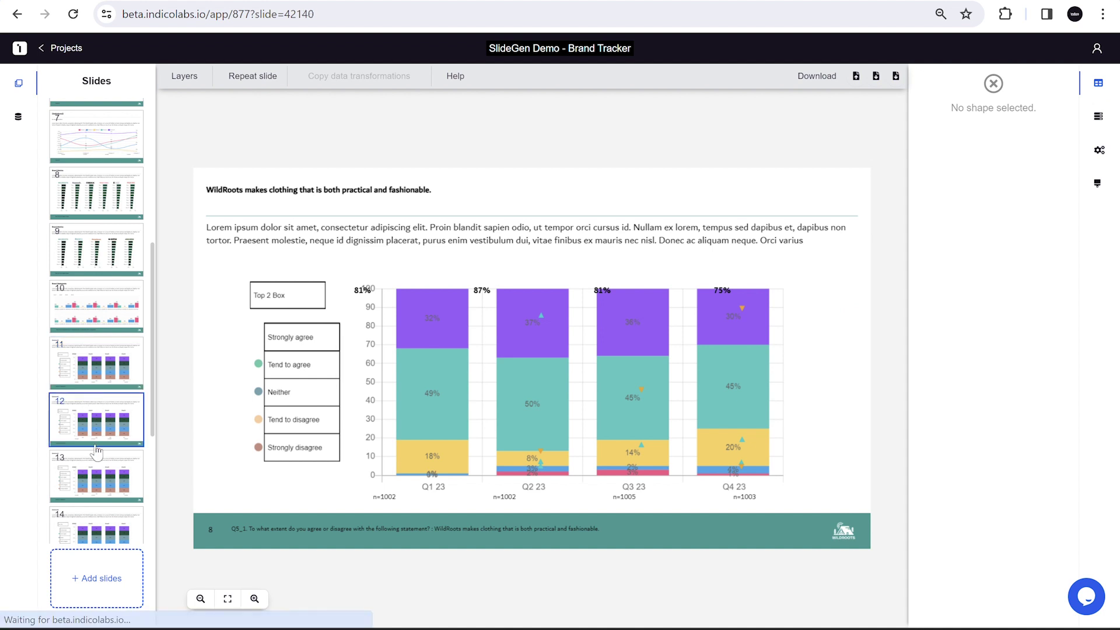
left_click(92, 477)
scroll(92, 477, "down", 1)
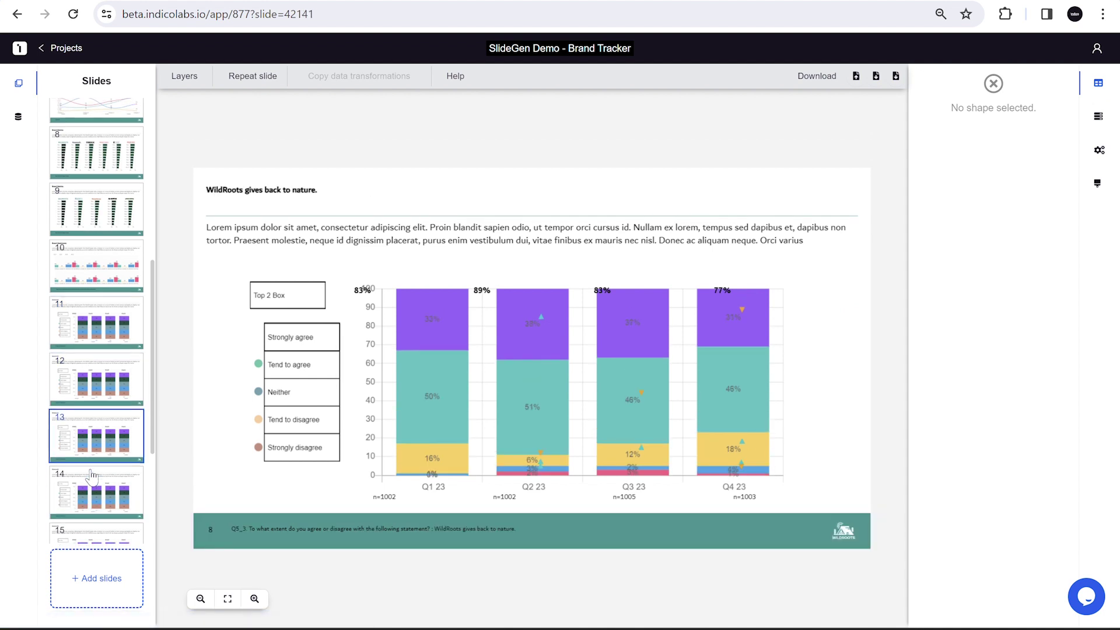
left_click(92, 511)
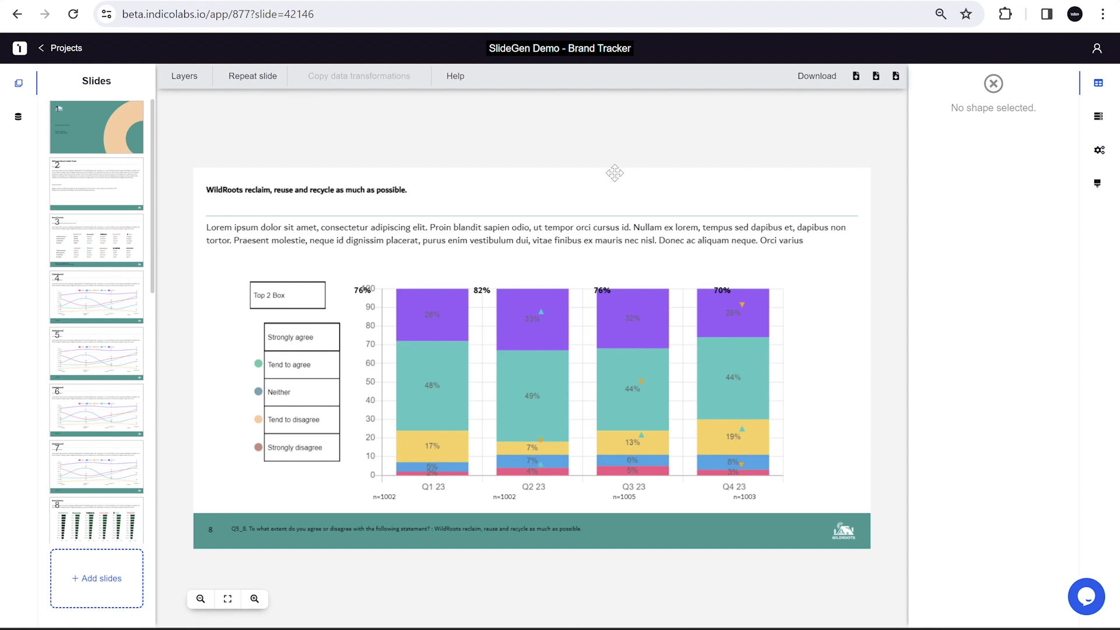
left_click(103, 236)
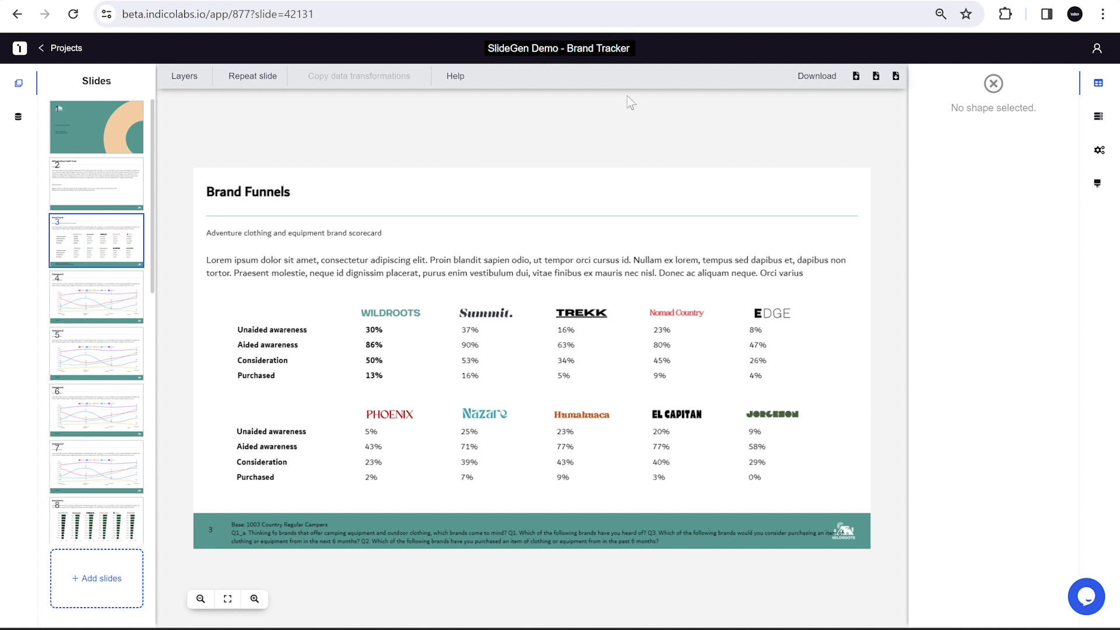
Rename the project as "SlideGen Demo - Brand Tracker - Q1 2024"
left_click(632, 48)
type("- Q1 2024")
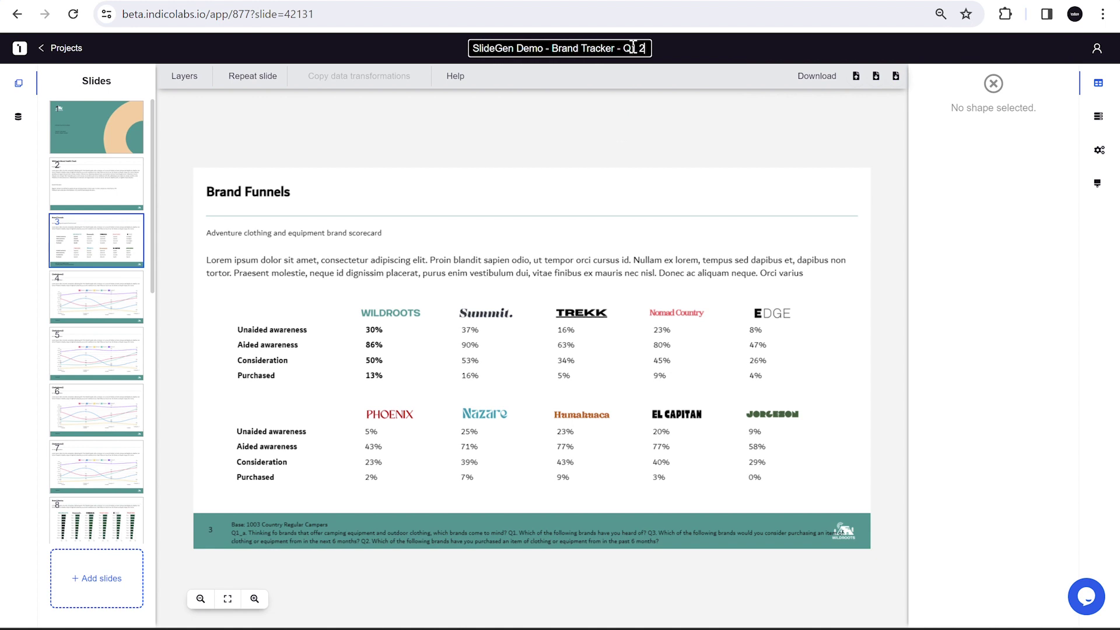
left_click(617, 192)
left_click(502, 144)
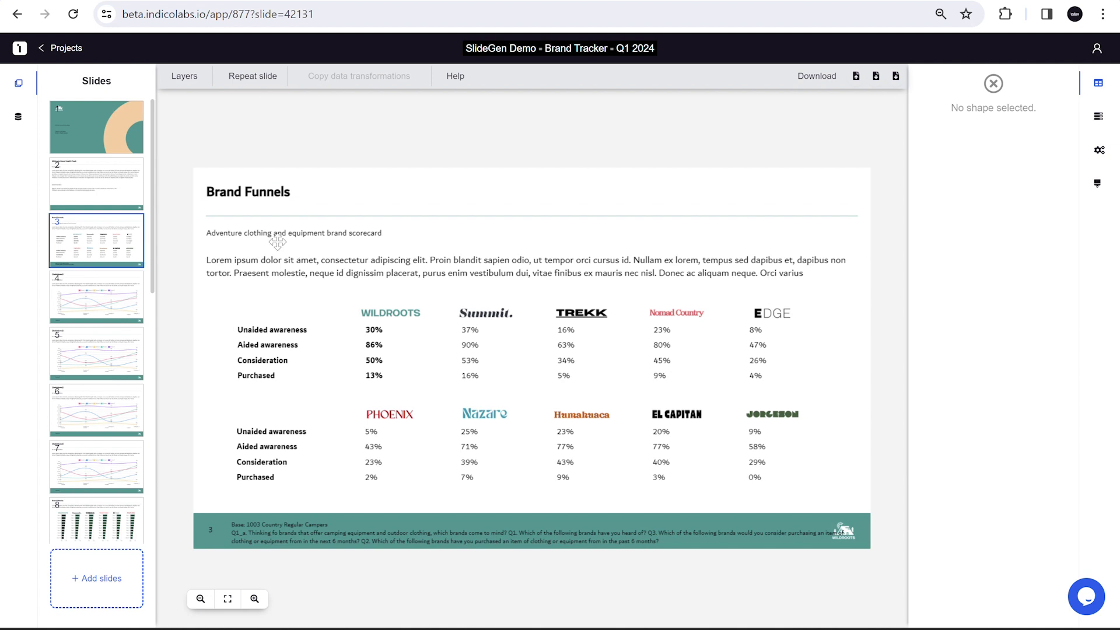
Upload the WildRoots Brand Check Q1 24 file as a second data source with the Quester_New parser and select its data sheet
left_click(20, 118)
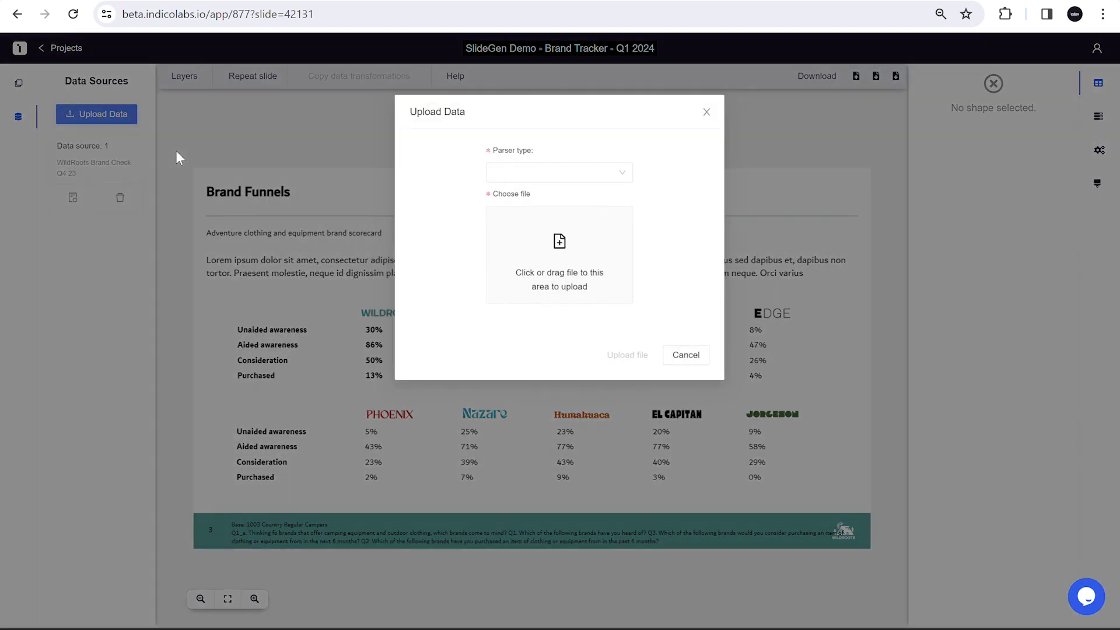
left_click(541, 173)
scroll(548, 274, "down", 4)
left_click(547, 283)
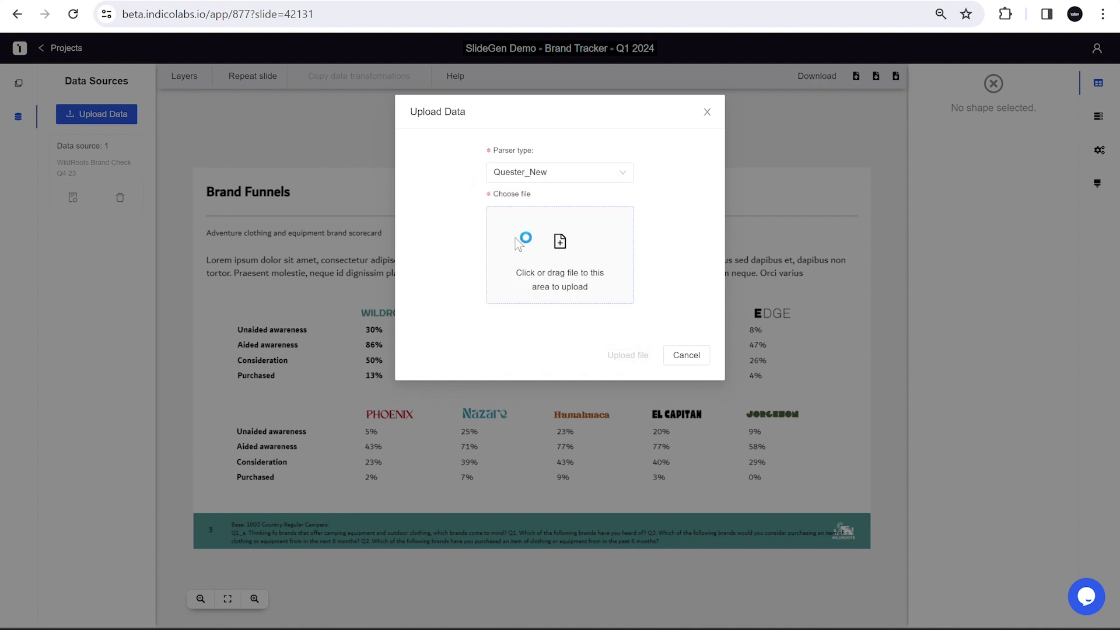
left_click(516, 238)
left_click(245, 130)
left_click(775, 578)
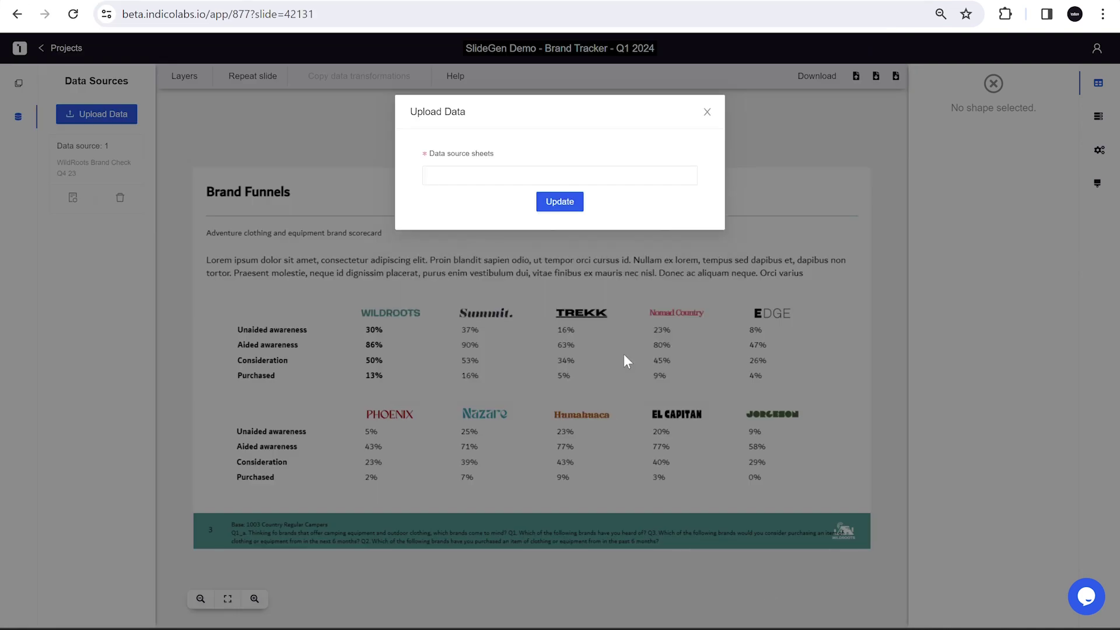
left_click(540, 175)
left_click(541, 208)
left_click(540, 208)
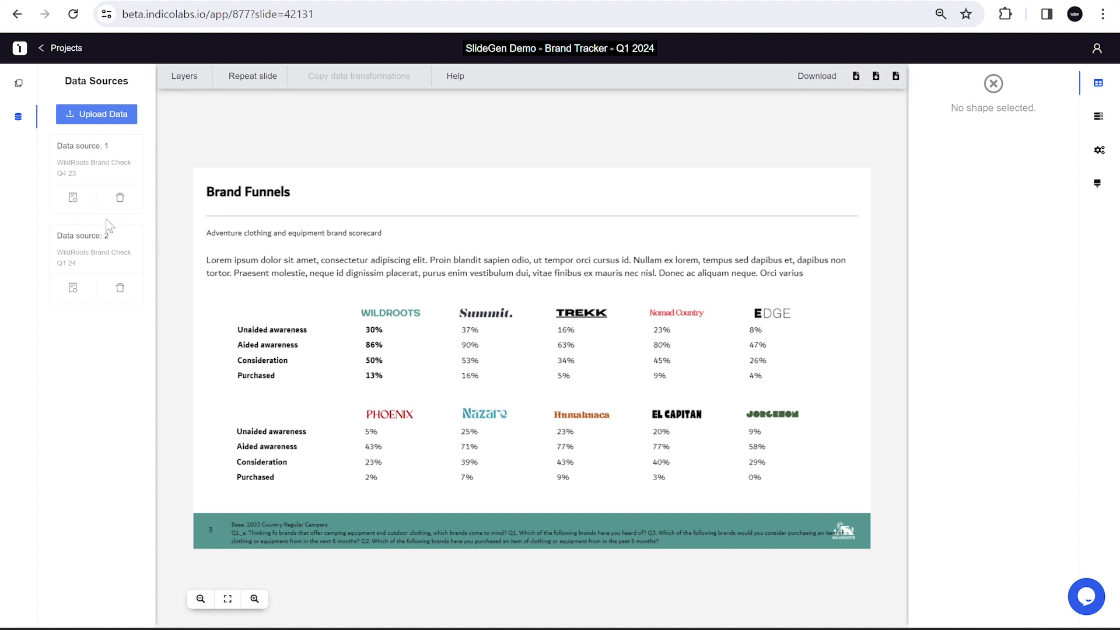
Switch the deck's data from WildRoots Brand Check Q4 23 to the Q1 24 data source after checking compatibility, and close the report
left_click(73, 198)
left_click(538, 274)
left_click(560, 292)
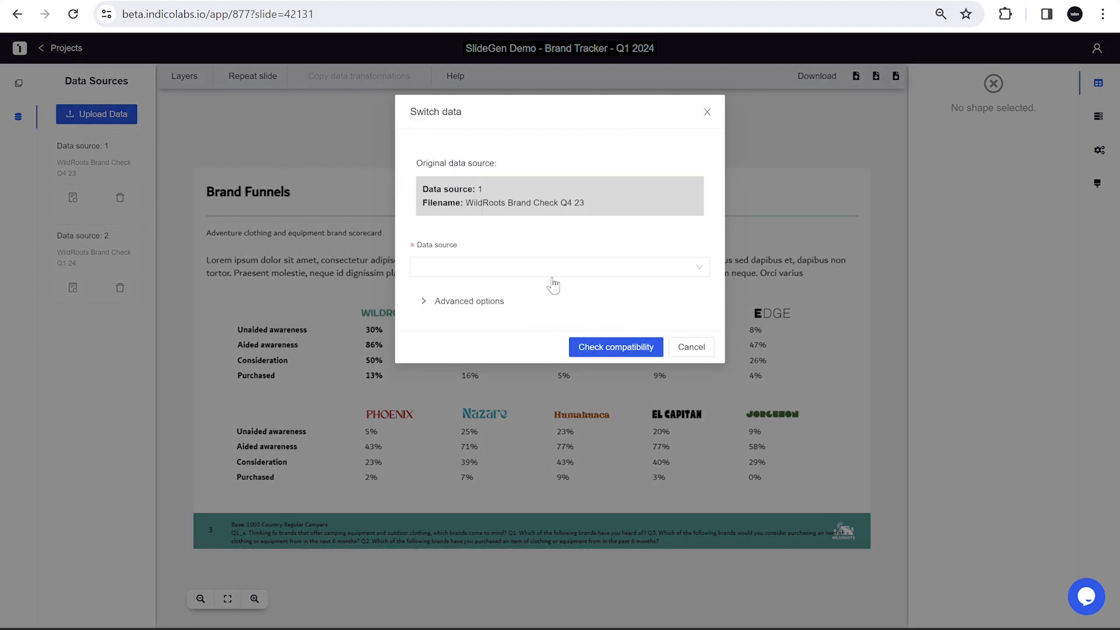
left_click(551, 262)
left_click(528, 292)
left_click(602, 345)
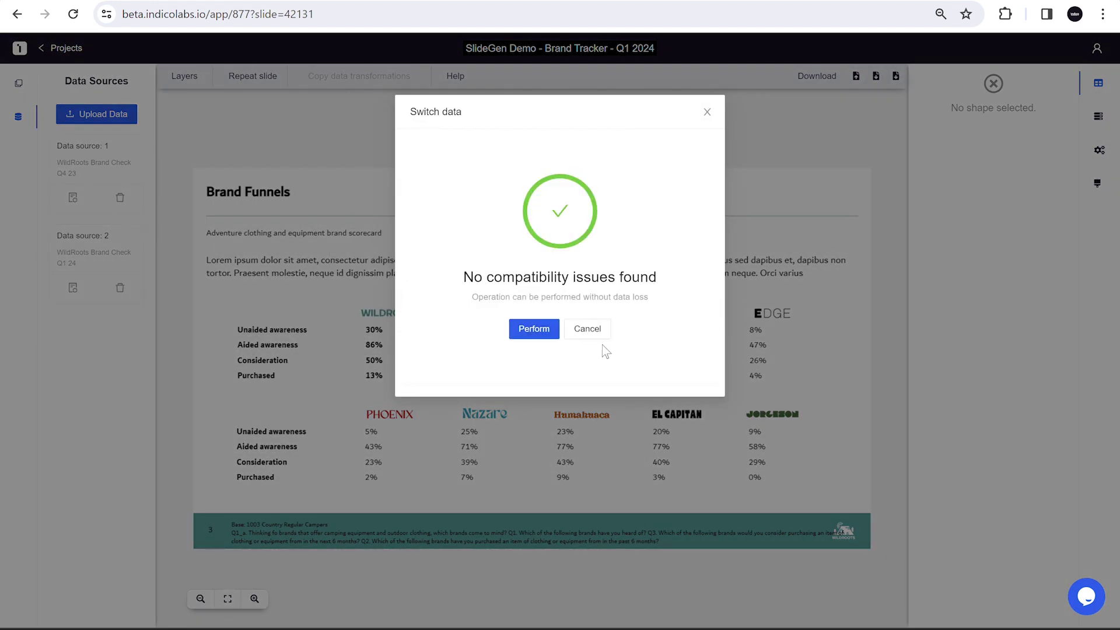
left_click(541, 330)
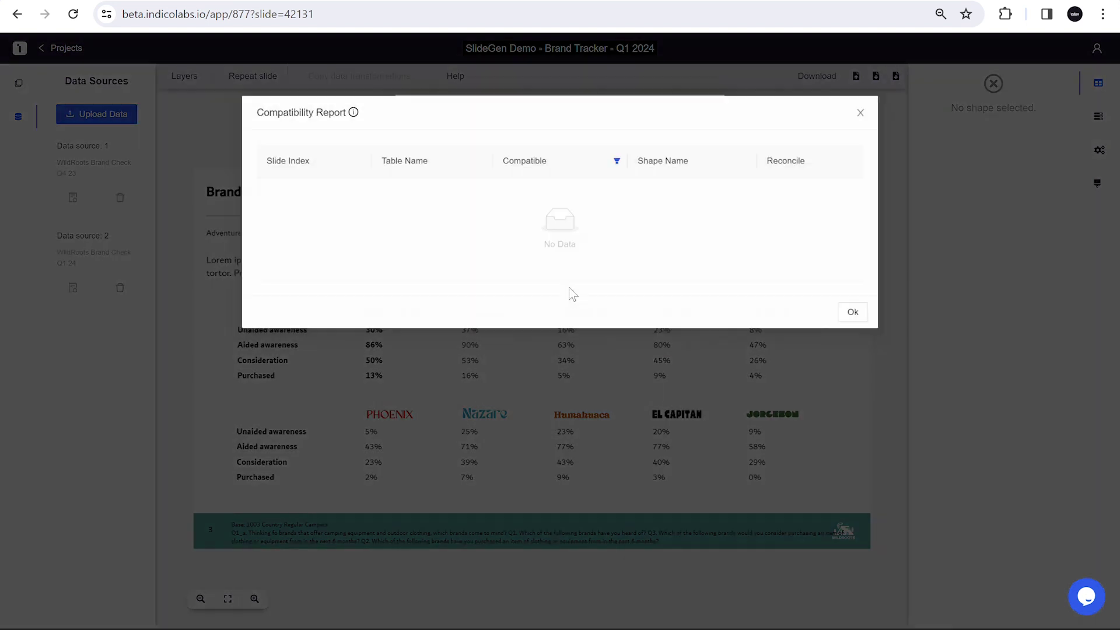
left_click(855, 313)
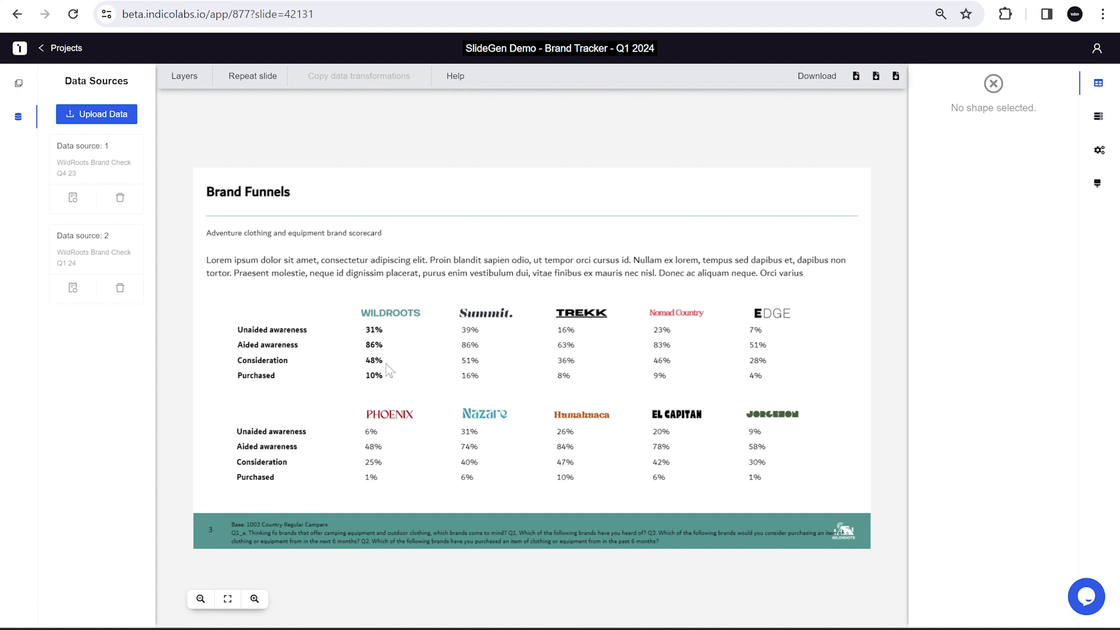
Download all slides of the updated Q1 2024 brand tracker
left_click(813, 77)
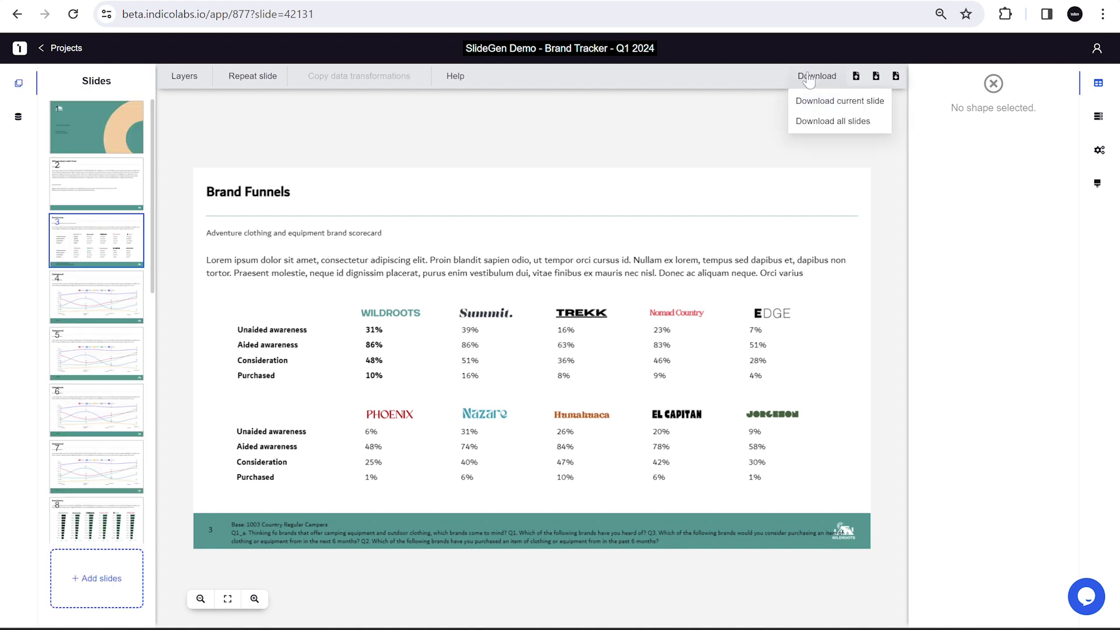
left_click(821, 123)
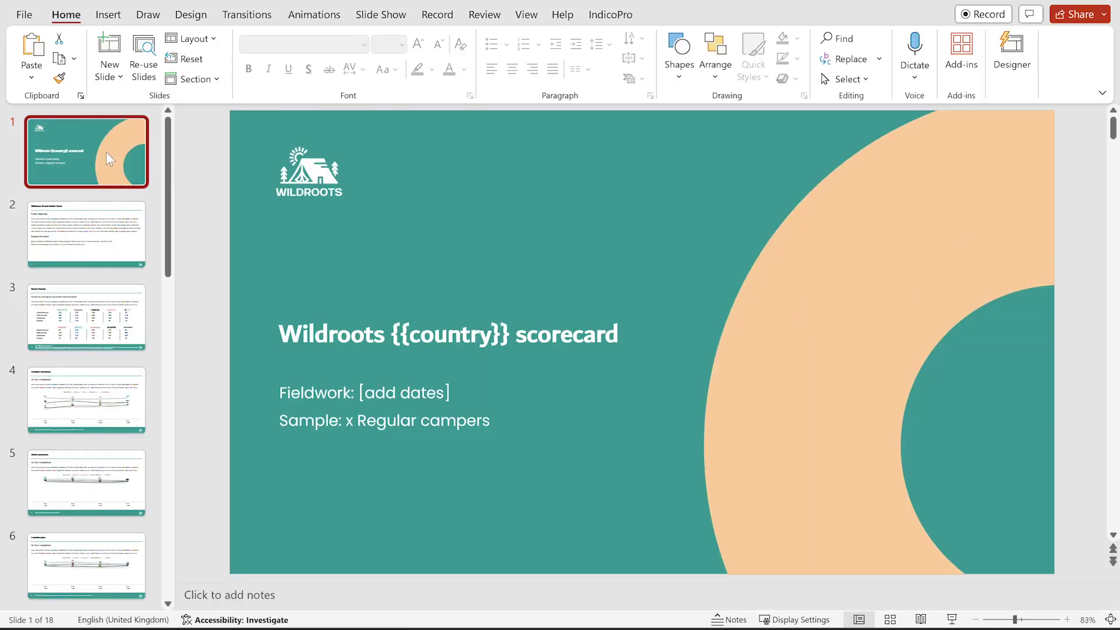
In PowerPoint, look through the downloaded deck from the Brand Health Check slide to Consideration, and return to the Aided awareness chart
left_click(99, 221)
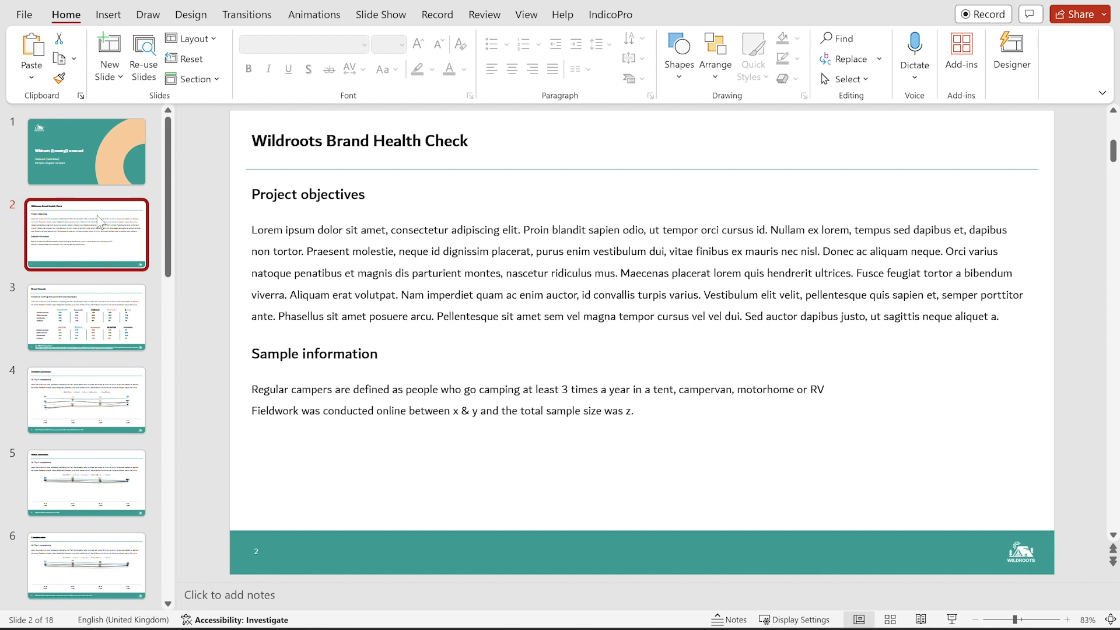
key("Down")
key("Down")
key("Down")
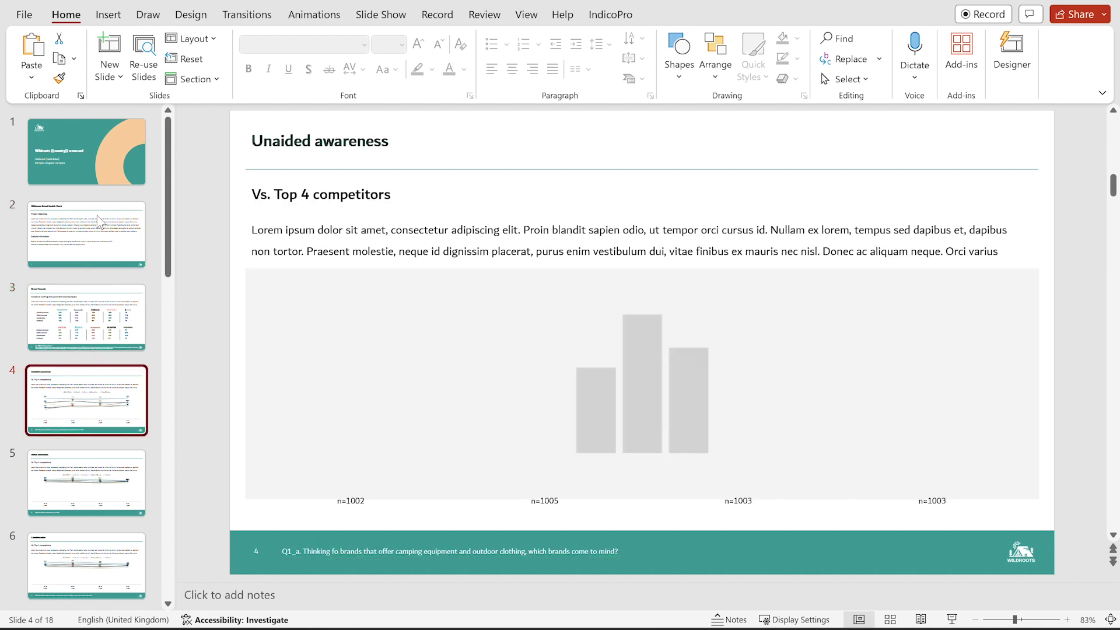
key("Down")
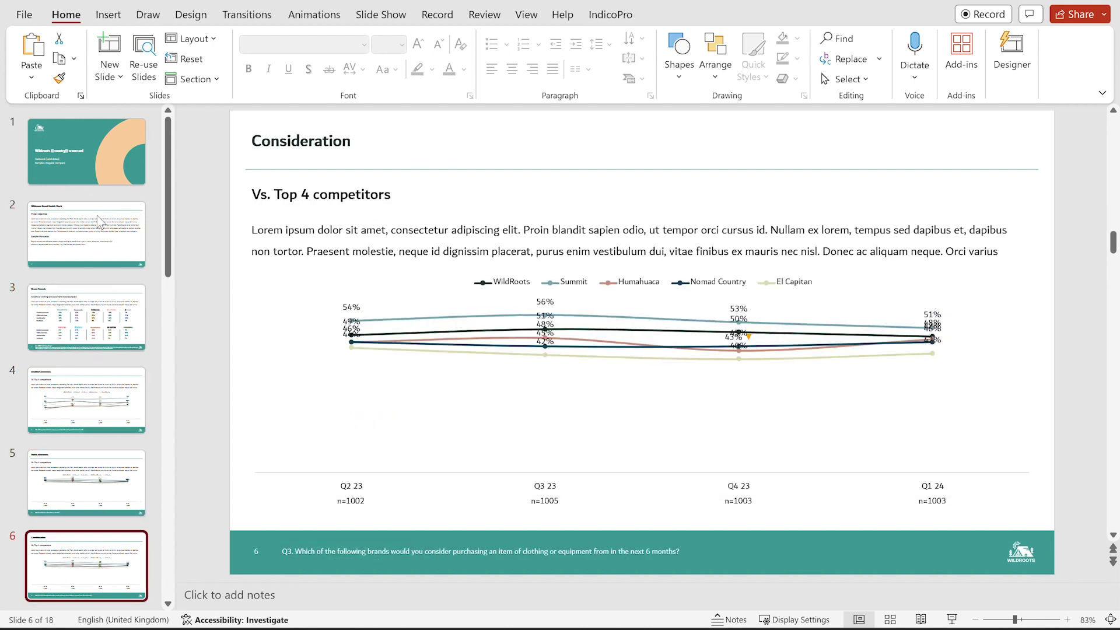
key("Up")
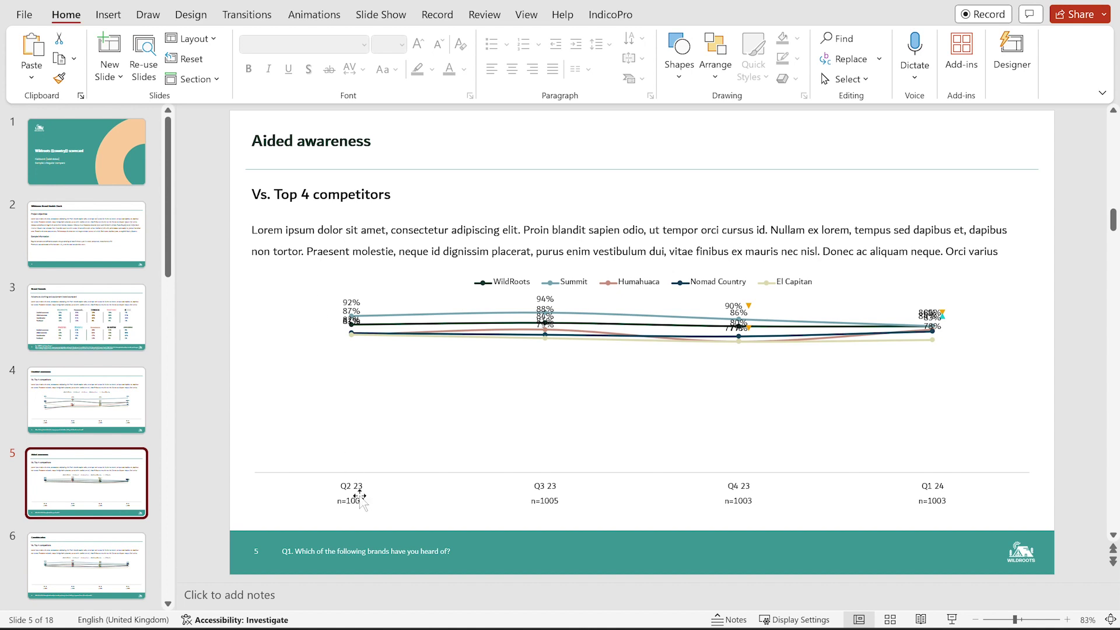